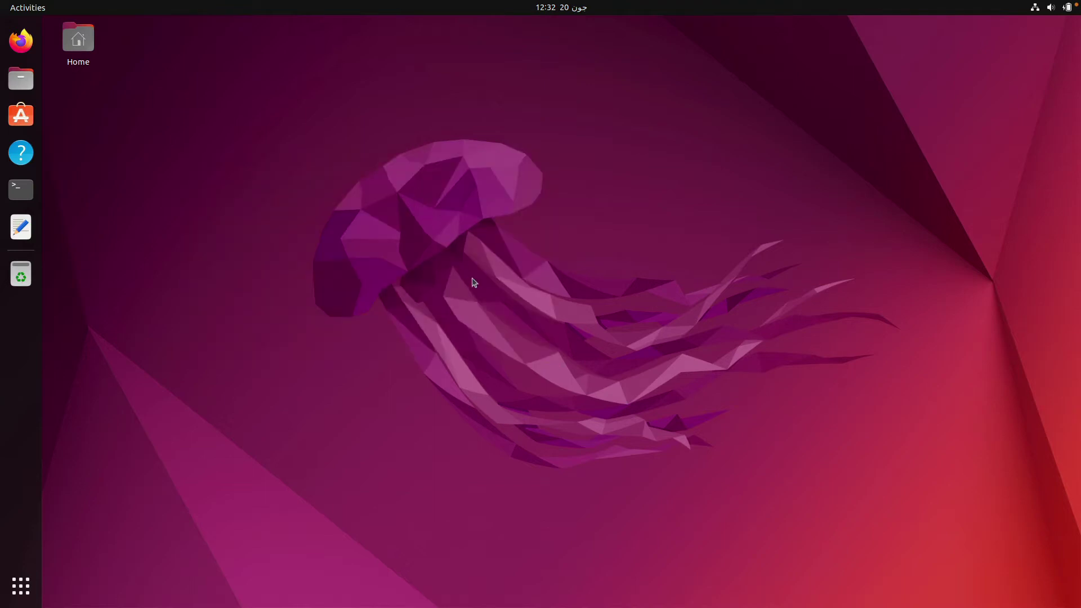
# Drag two rubber-band selection boxes across the empty desktop wallpaper
pyautogui.moveTo(325, 136); pyautogui.dragTo(752, 420)
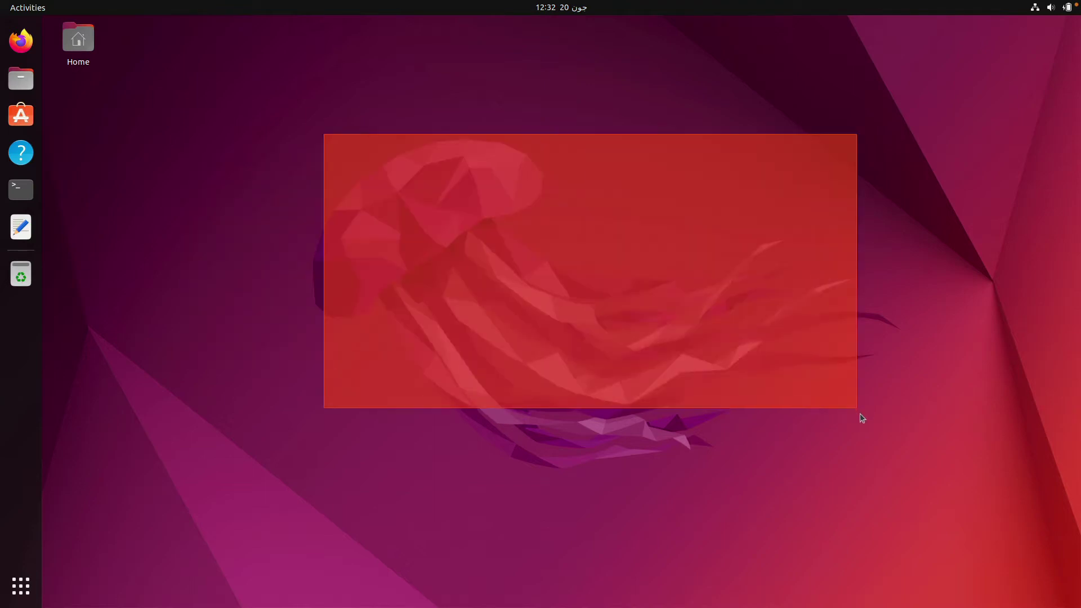
pyautogui.moveTo(316, 126)
pyautogui.mouseDown()
pyautogui.moveTo(674, 422)
pyautogui.moveTo(811, 475)
pyautogui.mouseUp()
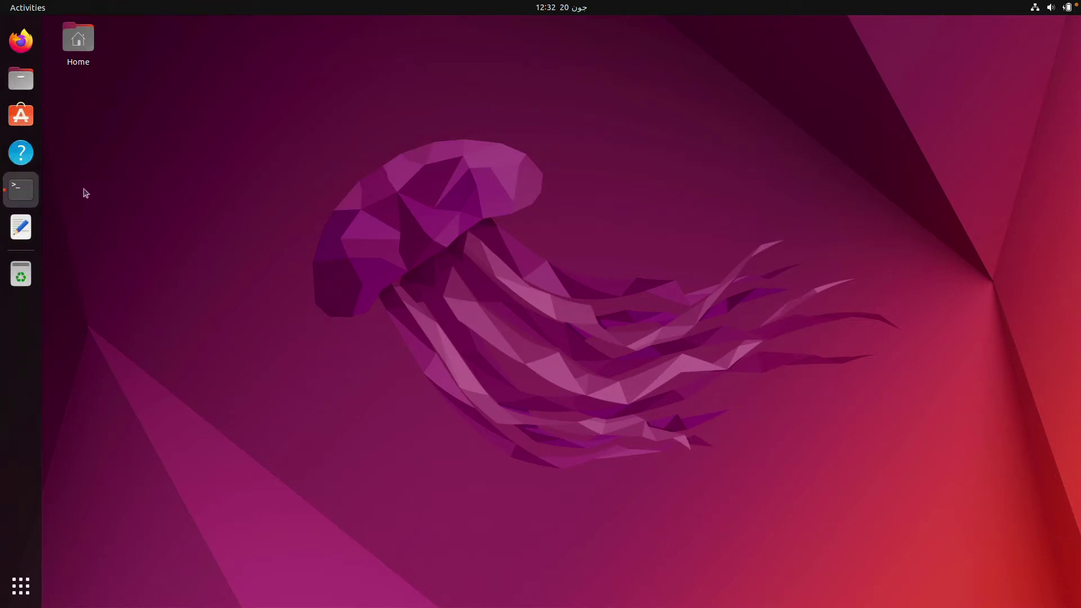
# Move the Terminal window to the top-left, then right, finally settling it near the centre
pyautogui.moveTo(109, 24)
pyautogui.mouseDown()
pyautogui.moveTo(681, 165)
pyautogui.moveTo(562, 135)
pyautogui.mouseUp()
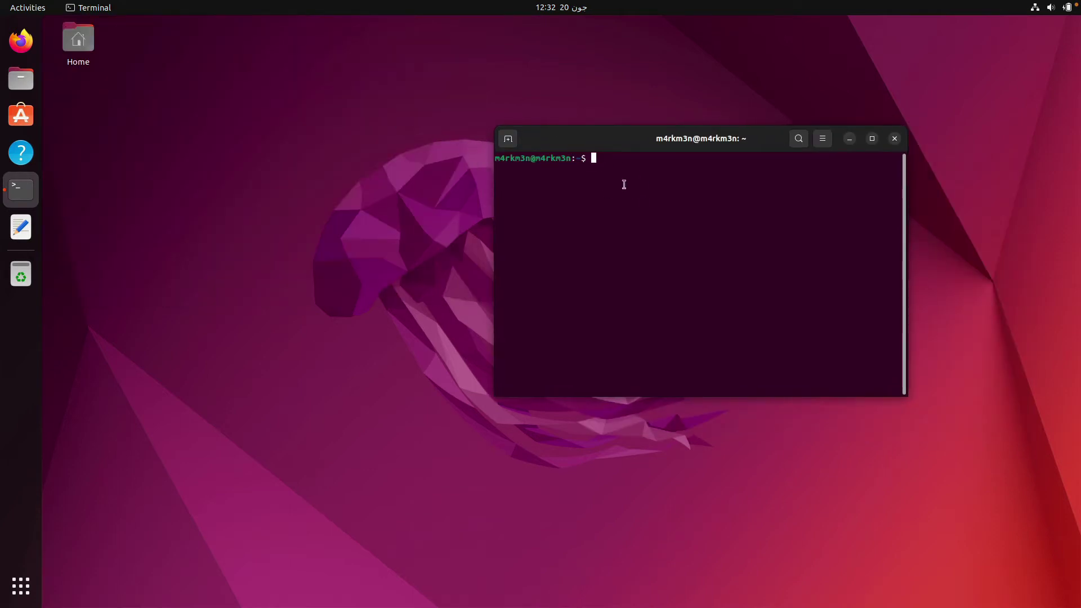
pyautogui.moveTo(625, 145); pyautogui.dragTo(643, 144)
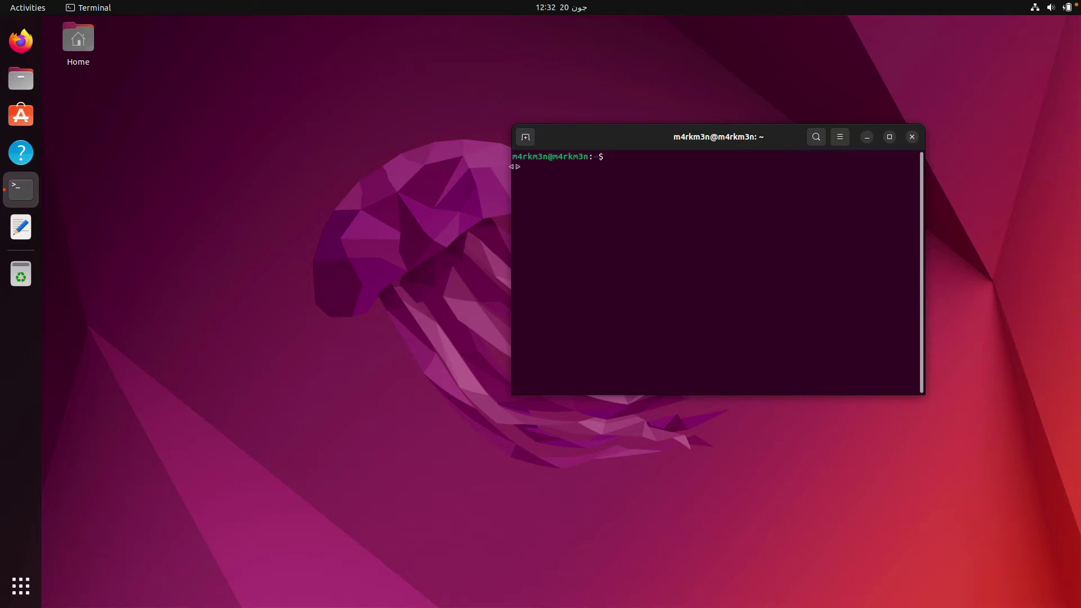
pyautogui.moveTo(598, 138)
pyautogui.mouseDown()
pyautogui.moveTo(564, 145)
pyautogui.moveTo(568, 125)
pyautogui.mouseUp()
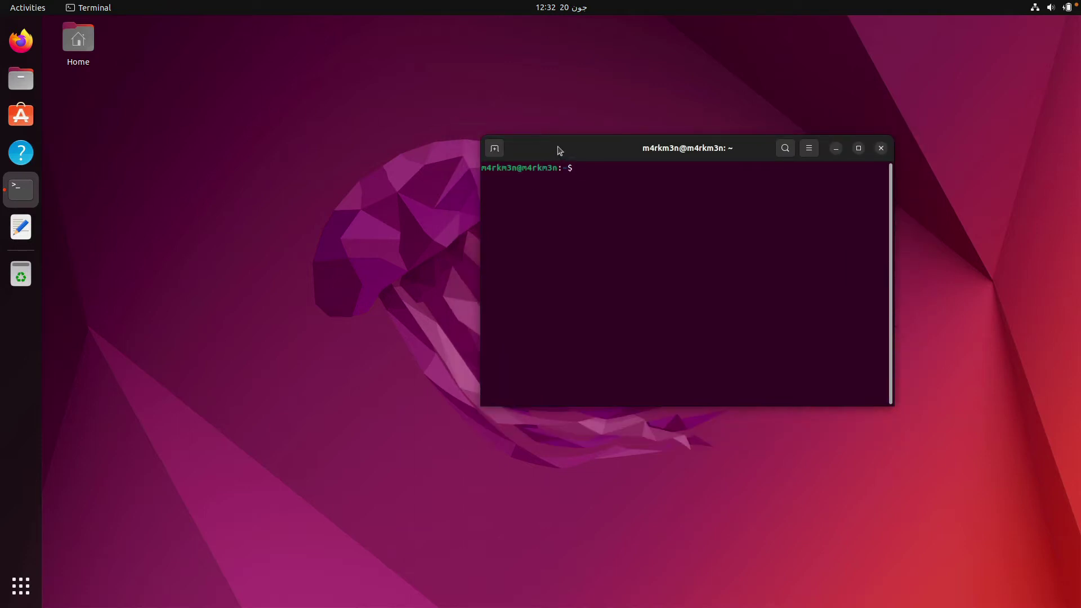
pyautogui.moveTo(565, 149); pyautogui.dragTo(103, 34)
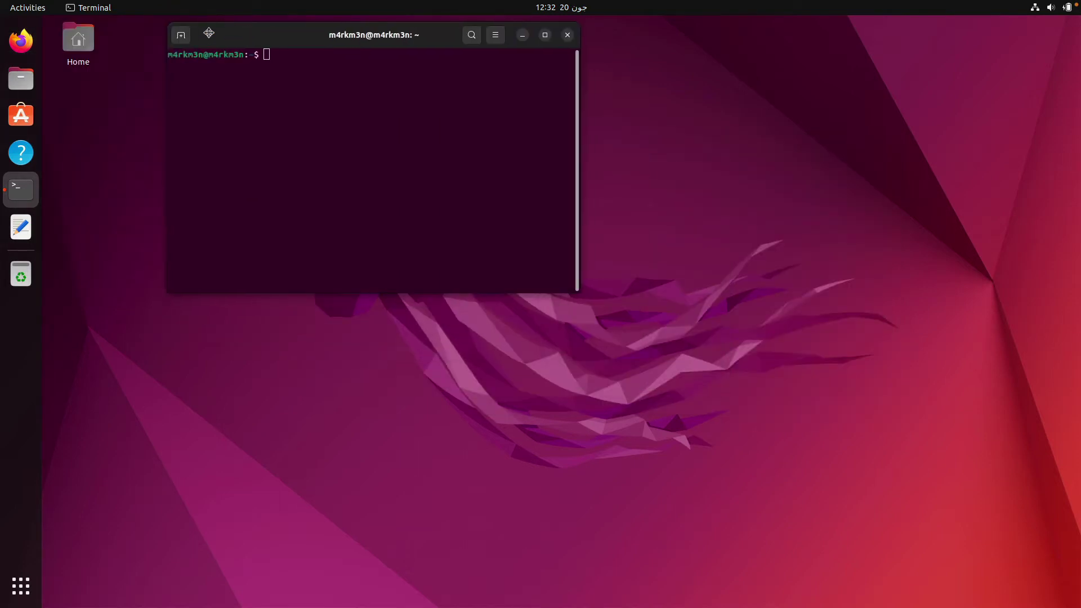
pyautogui.moveTo(103, 34)
pyautogui.mouseDown()
pyautogui.moveTo(627, 218)
pyautogui.moveTo(596, 209)
pyautogui.mouseUp()
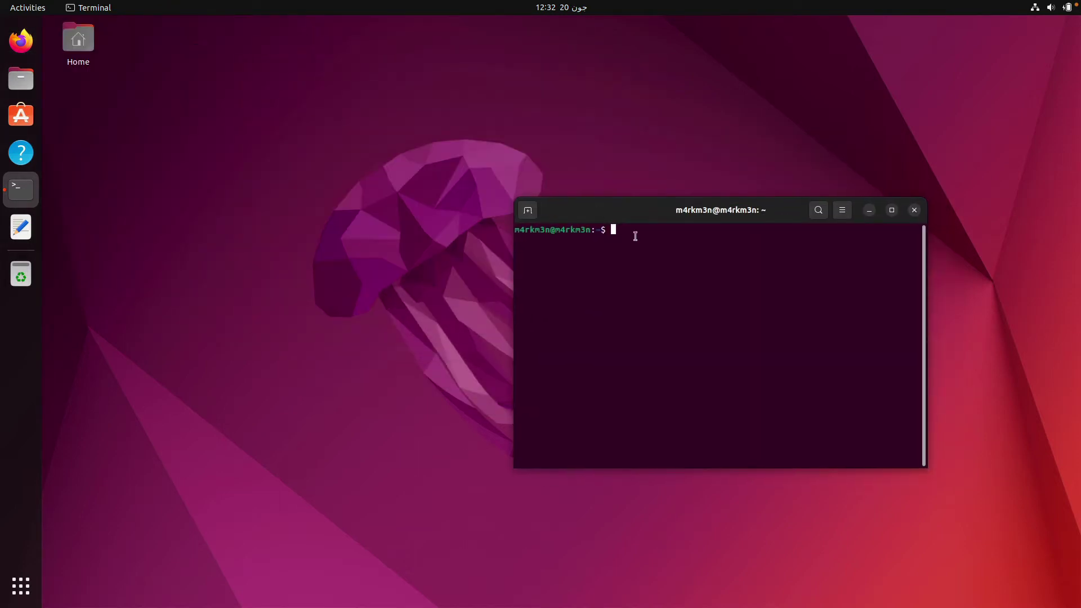
pyautogui.write('sudo')
pyautogui.press('BackSpace')
pyautogui.press('BackSpace')
pyautogui.press('BackSpace')
pyautogui.press('BackSpace')
pyautogui.moveTo(642, 208); pyautogui.dragTo(462, 135)
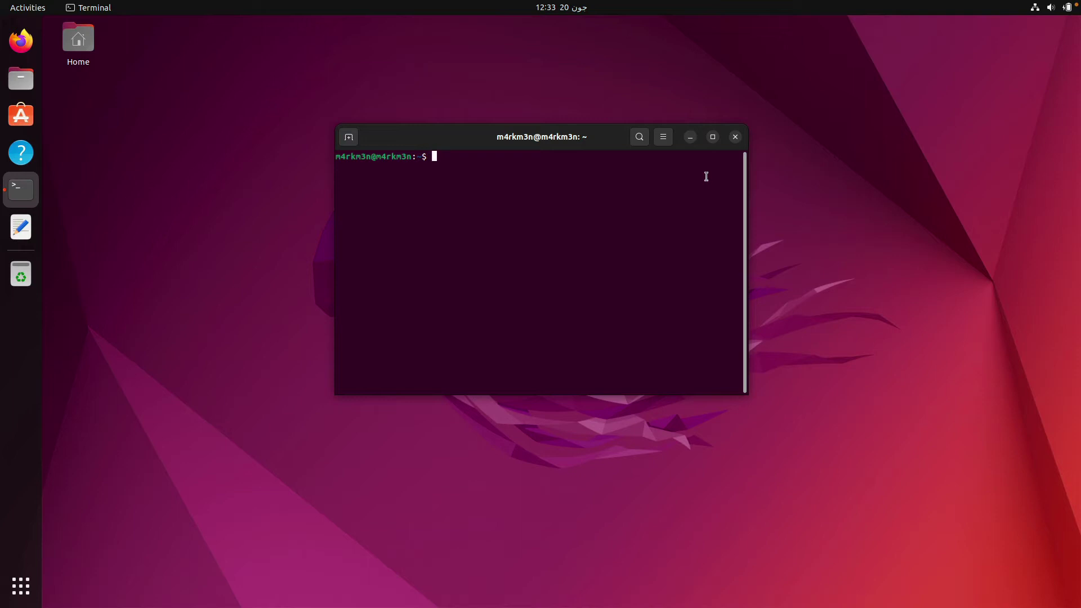
# Install gnome-tweaks with 'sudo apt install gnome-tweaks', enter the password, then clear the terminal
pyautogui.write('sudo ')
pyautogui.write('apt install gnor')
pyautogui.write('me')
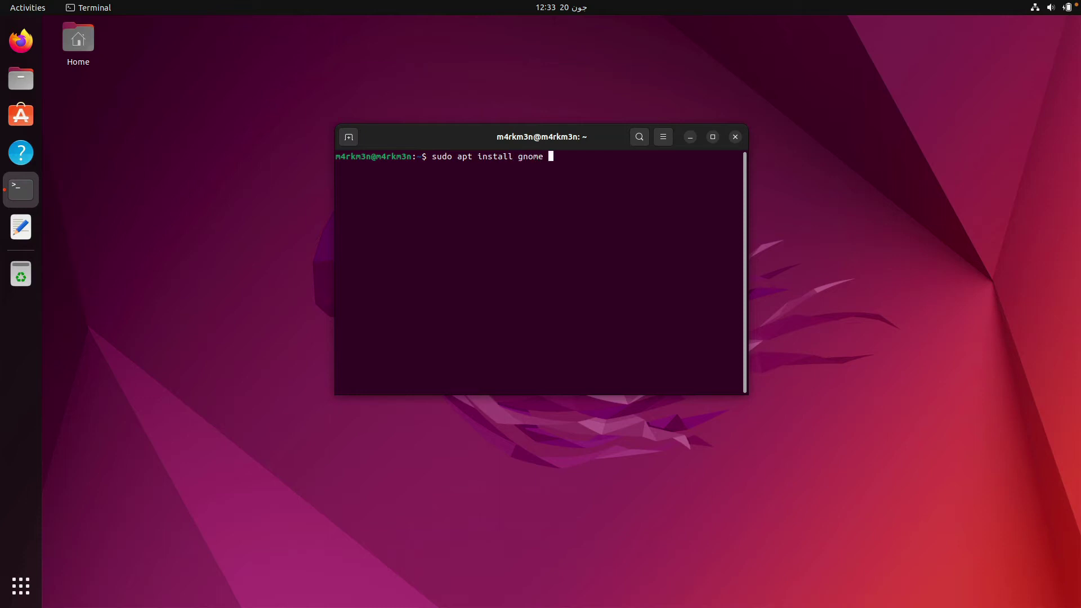
pyautogui.write('-')
pyautogui.write('te')
pyautogui.write('w')
pyautogui.press('BackSpace')
pyautogui.press('BackSpace')
pyautogui.write('weaks')
pyautogui.press('Return')
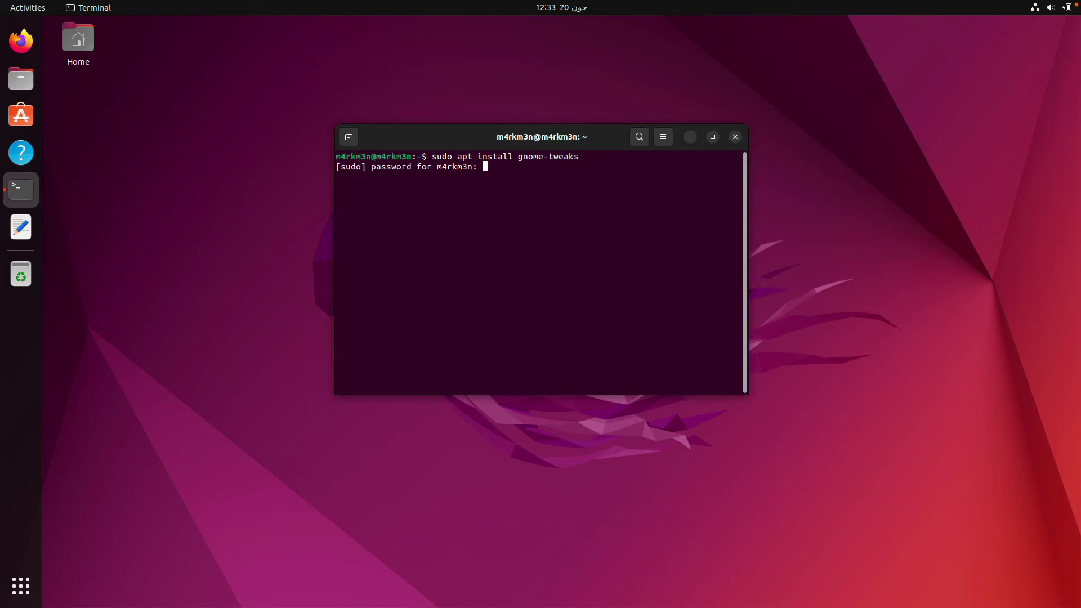
pyautogui.press('Return')
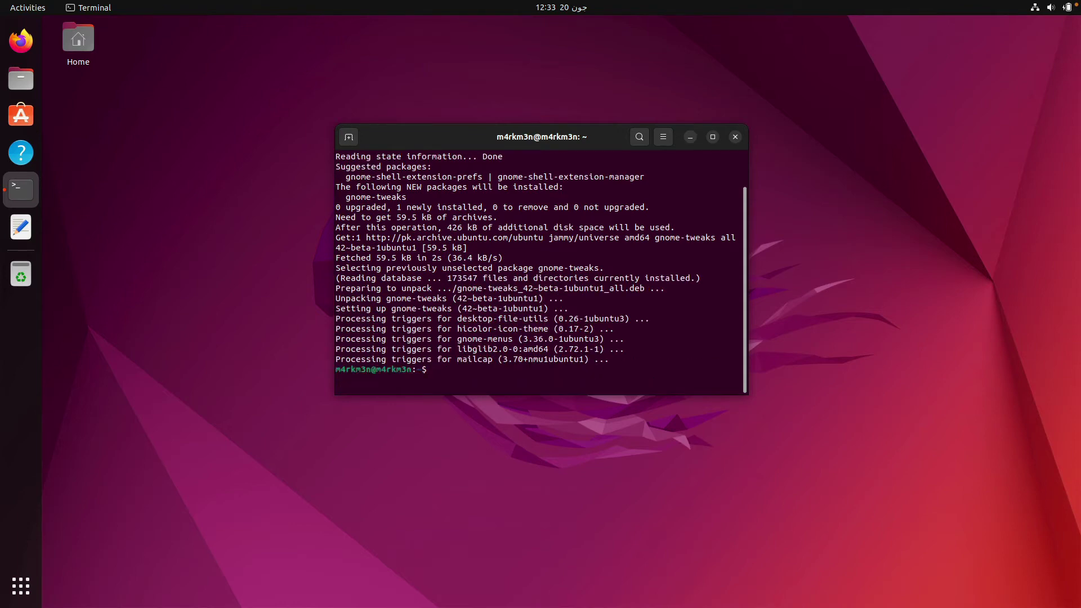
pyautogui.write('clear')
pyautogui.press('Return')
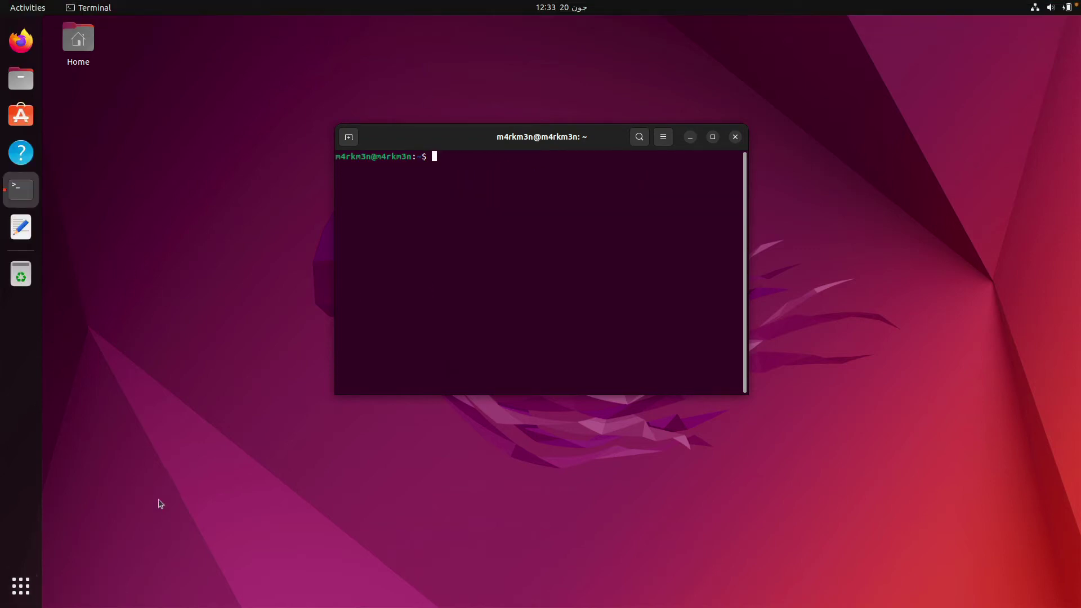
# Search the application overview for 't' and launch the Tweaks app
pyautogui.click(24, 592)
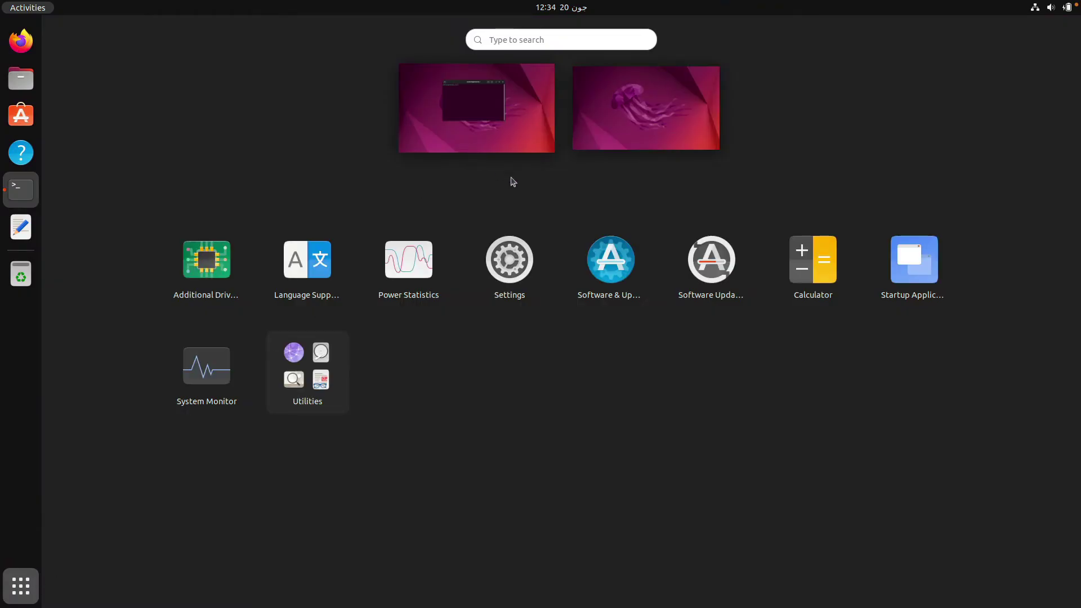
pyautogui.write('gnopl')
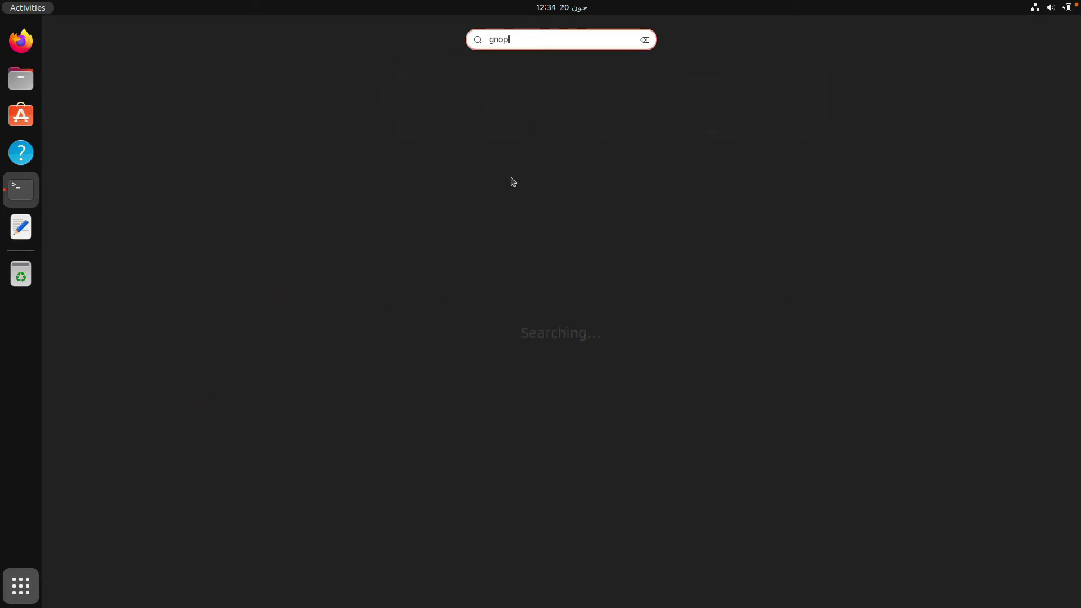
pyautogui.press('BackSpace')
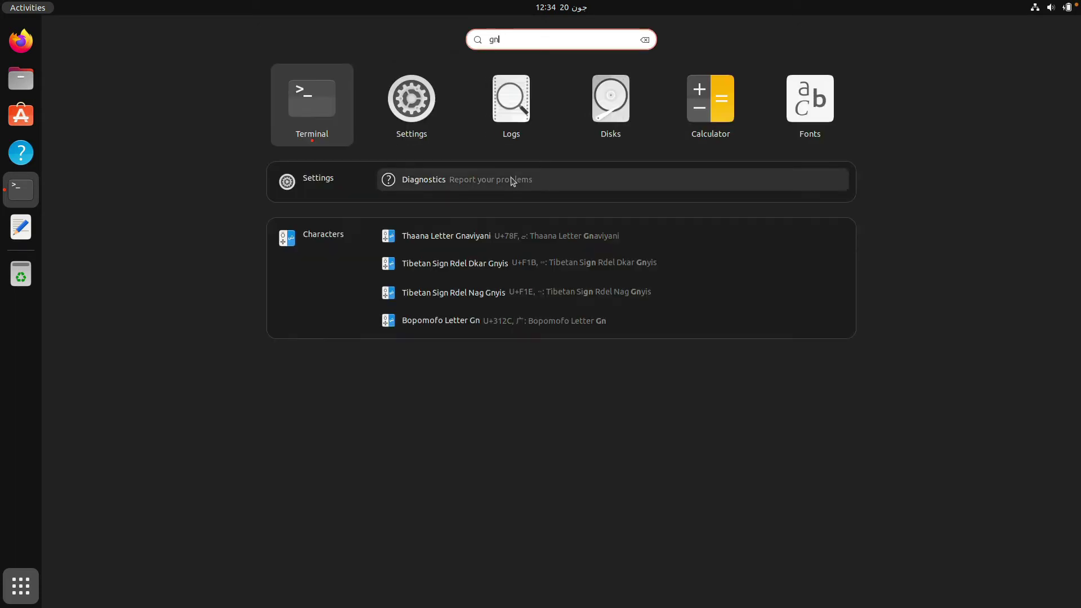
pyautogui.press('BackSpace')
pyautogui.press('BackSpace')
pyautogui.press('BackSpace')
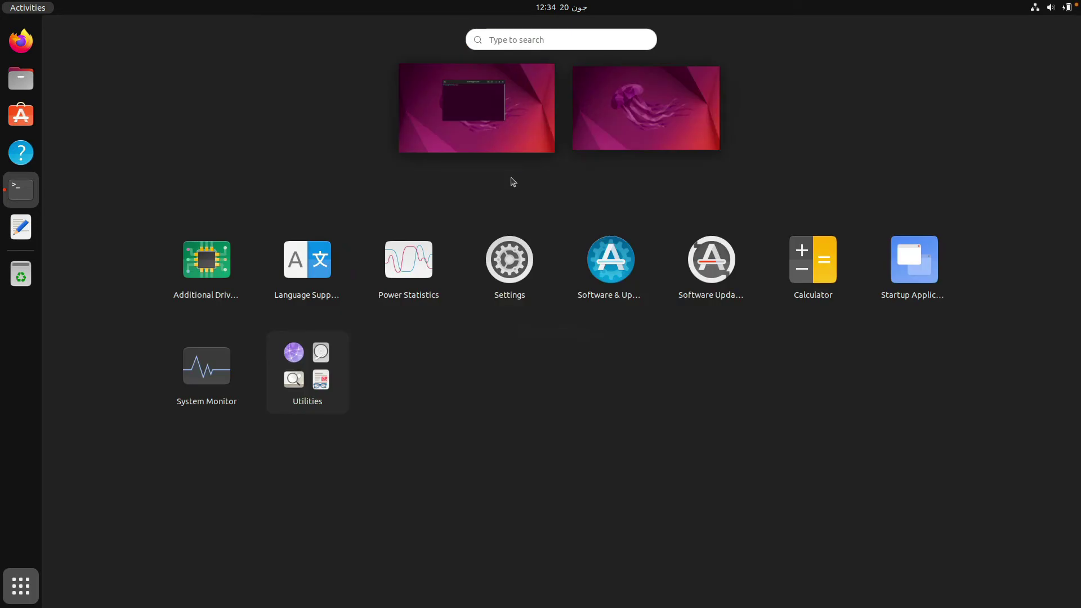
pyautogui.write('t')
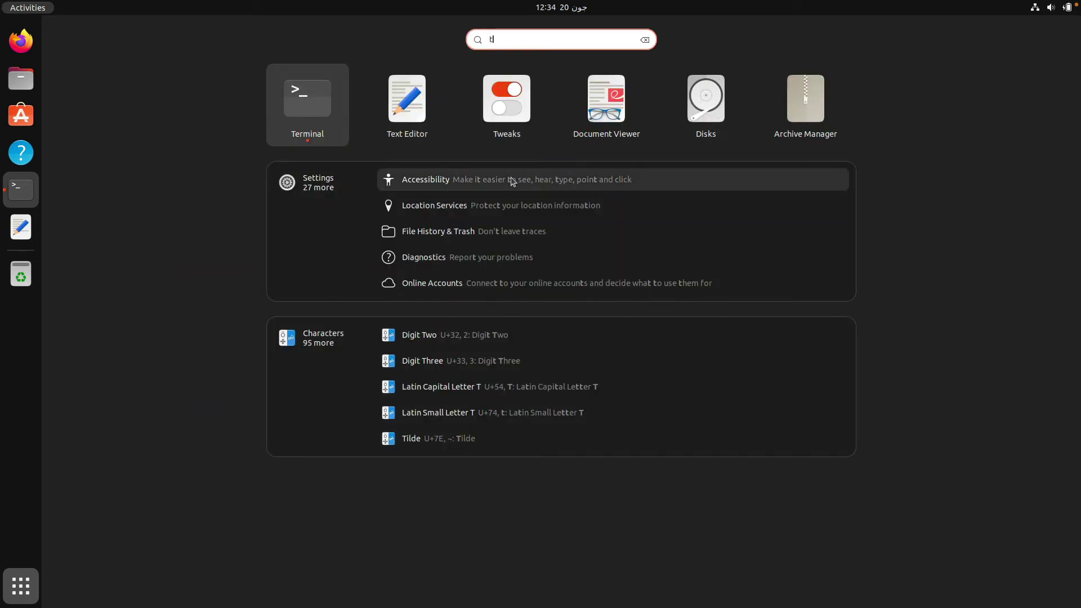
pyautogui.click(504, 130)
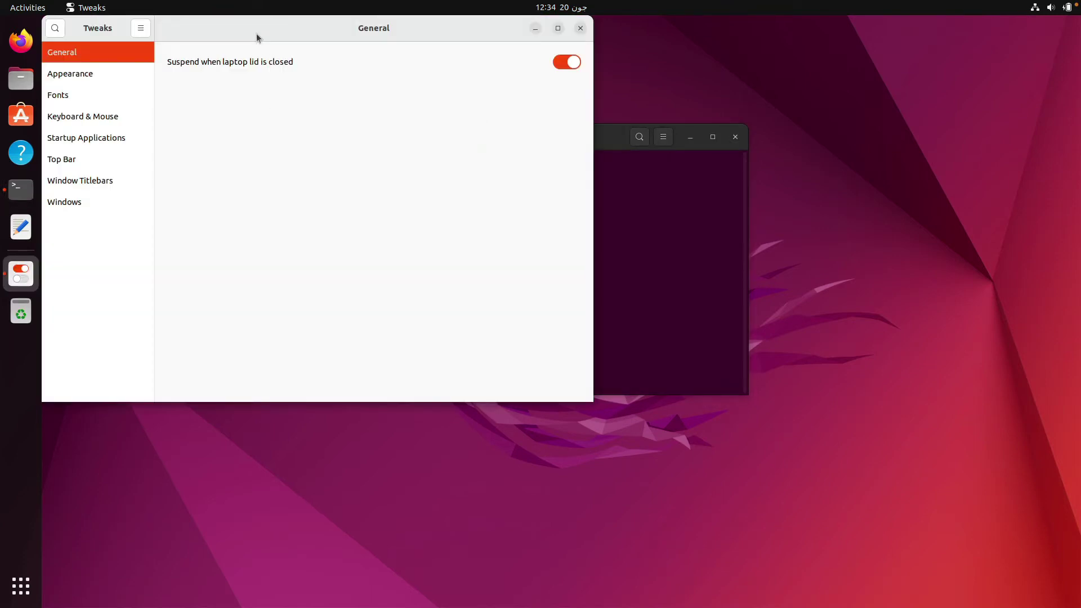
# Switch on Center New Windows on Tweaks' Windows page, then close Tweaks
pyautogui.moveTo(256, 37); pyautogui.dragTo(320, 57)
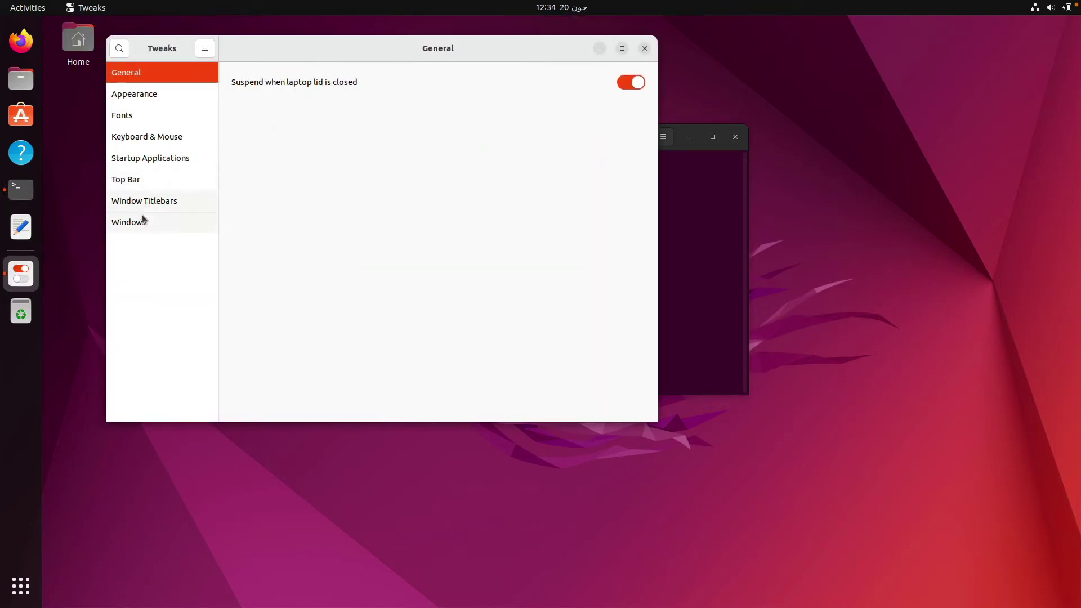
pyautogui.click(141, 218)
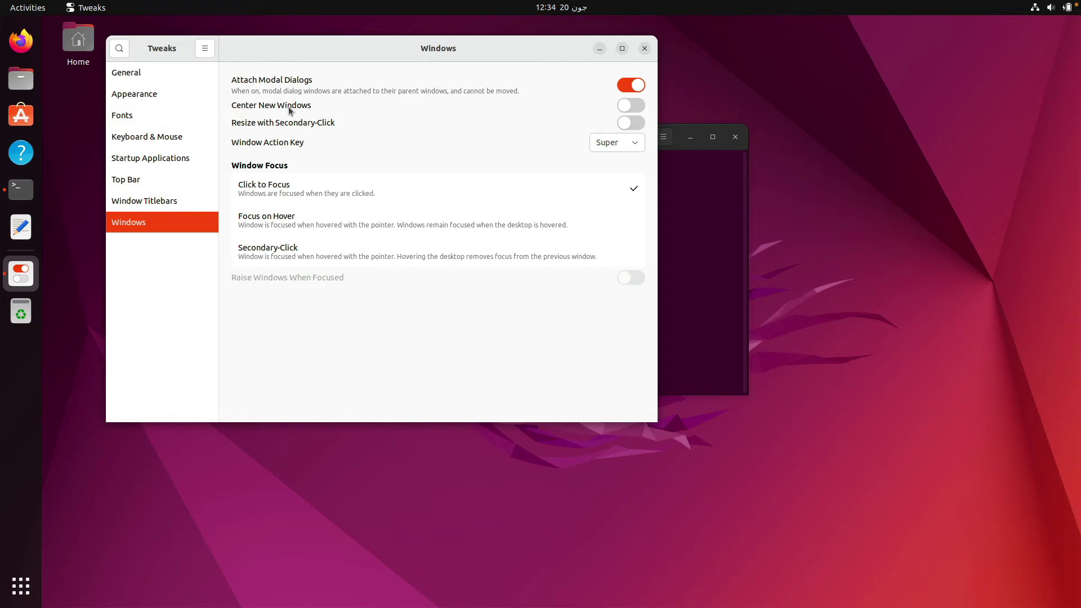
pyautogui.click(639, 105)
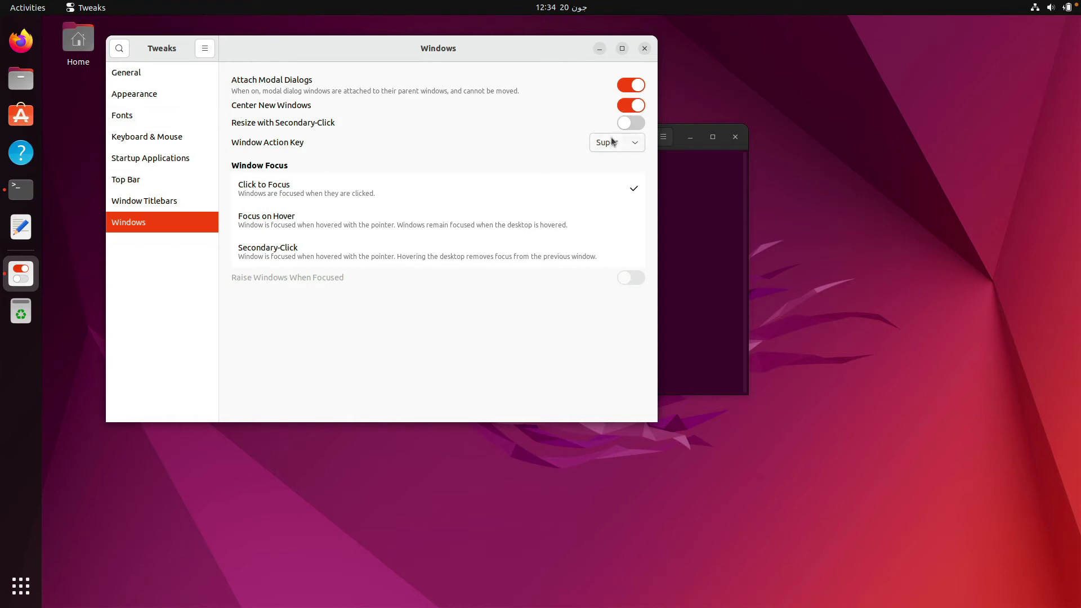
pyautogui.click(645, 49)
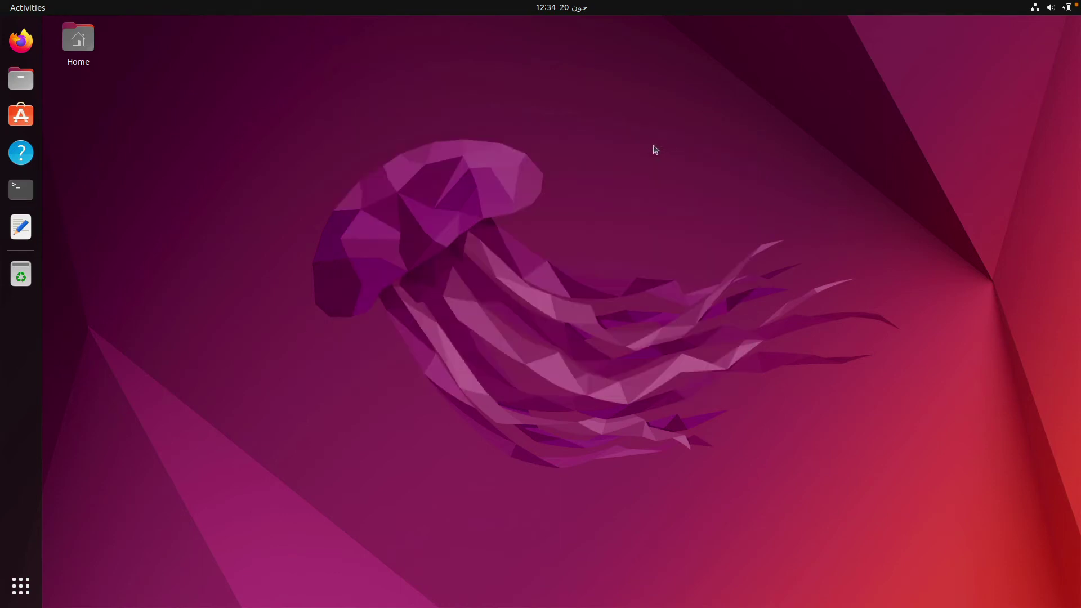
# Open a new Terminal window, move it, and close it with the exit command
pyautogui.click(22, 190)
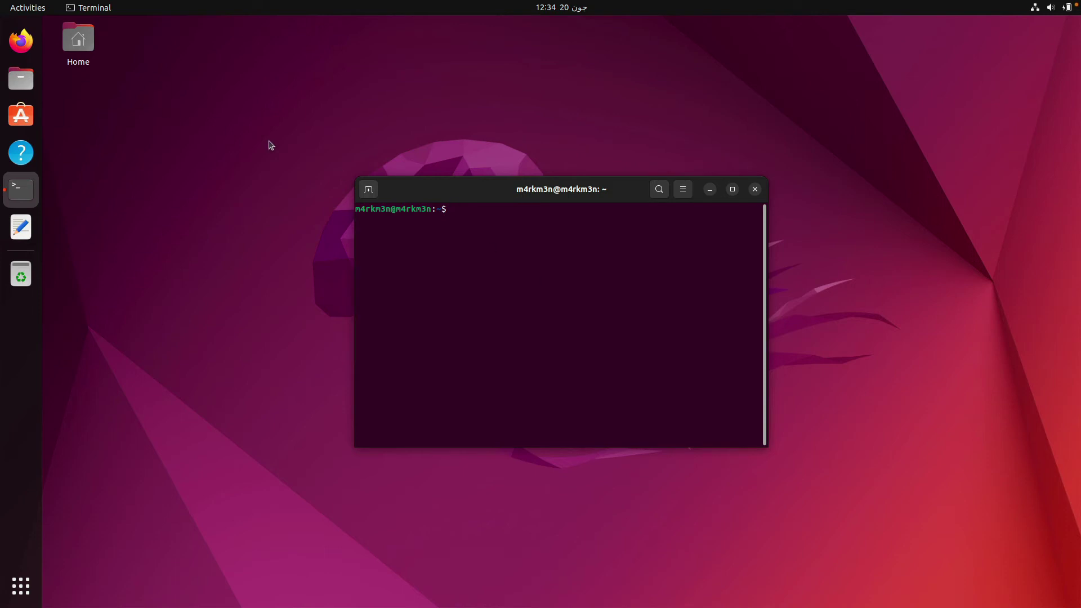
pyautogui.moveTo(433, 186)
pyautogui.mouseDown()
pyautogui.moveTo(145, 49)
pyautogui.moveTo(562, 198)
pyautogui.mouseUp()
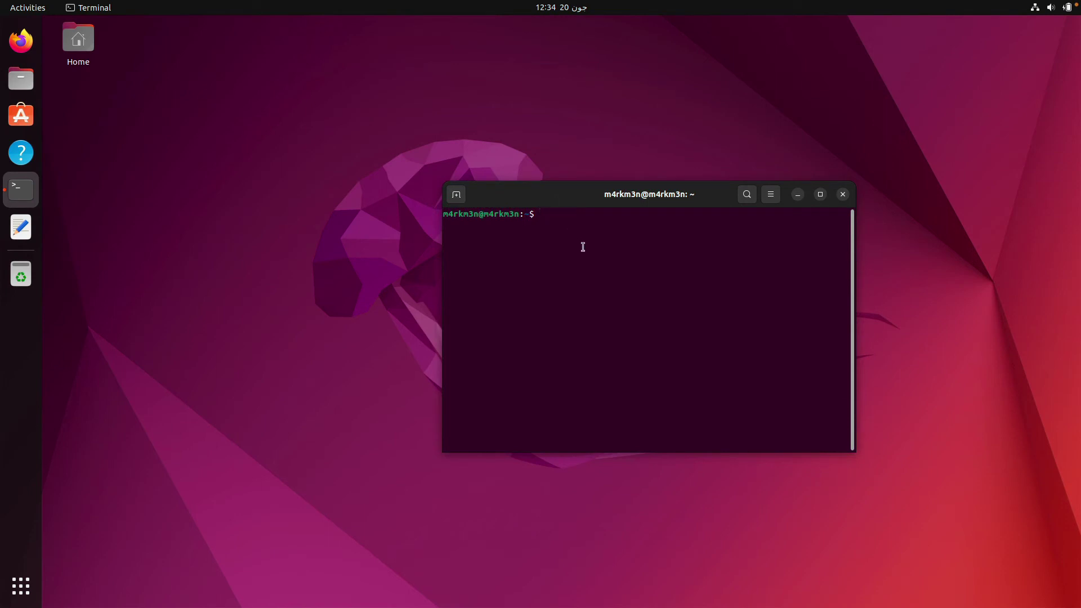
pyautogui.write('exit')
pyautogui.press('Return')
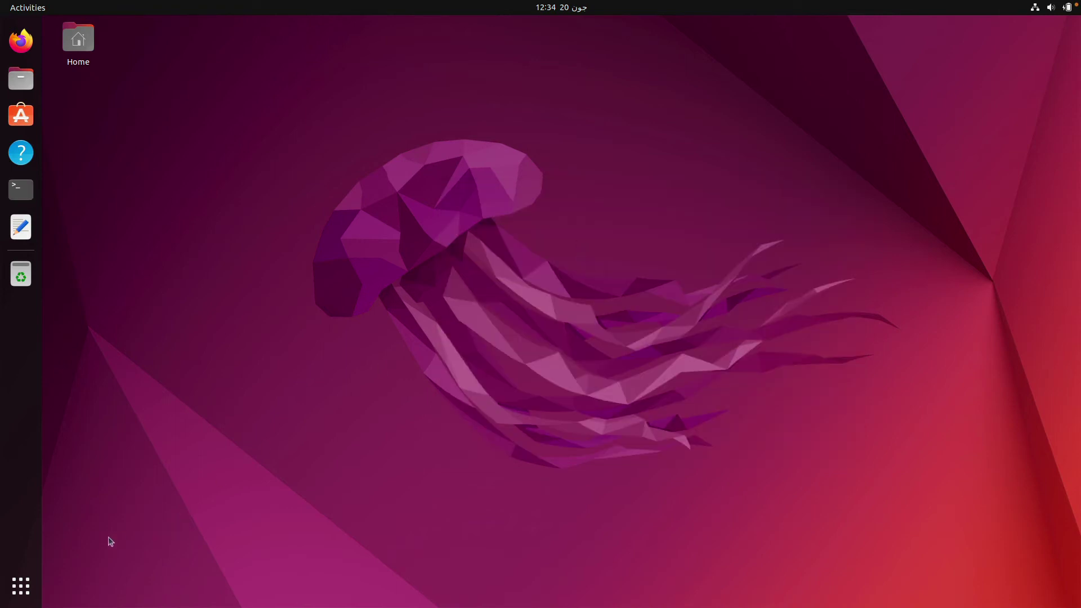
pyautogui.click(21, 585)
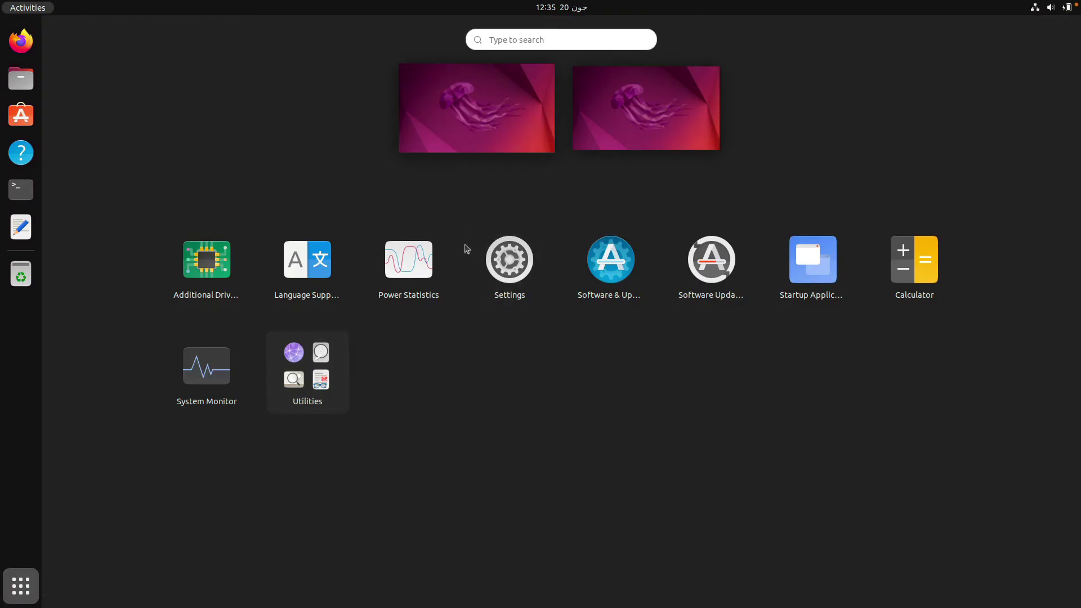
pyautogui.write('t')
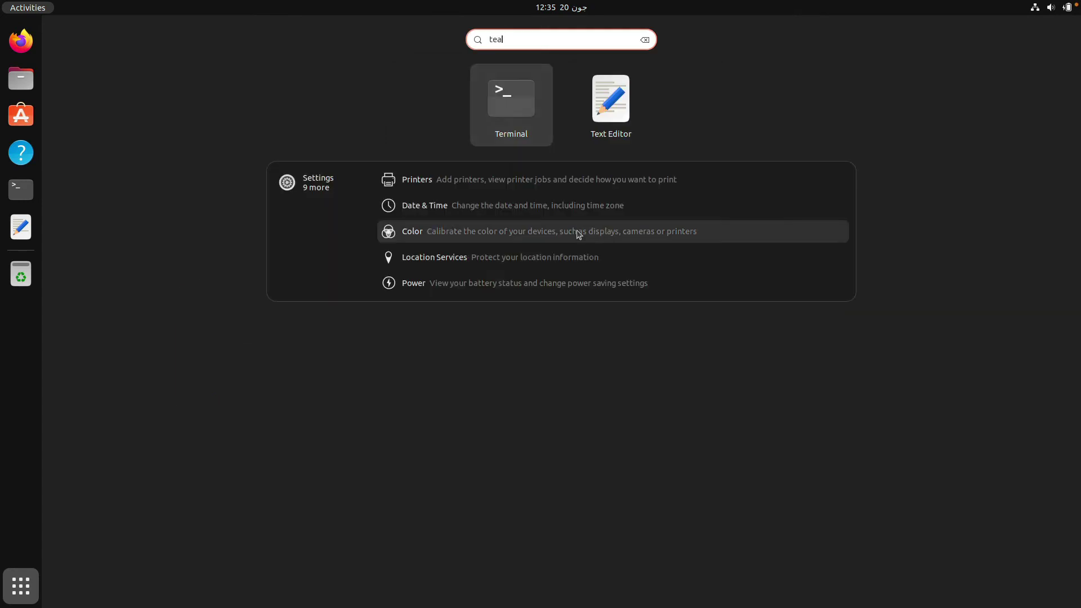
pyautogui.write('w')
pyautogui.click(575, 116)
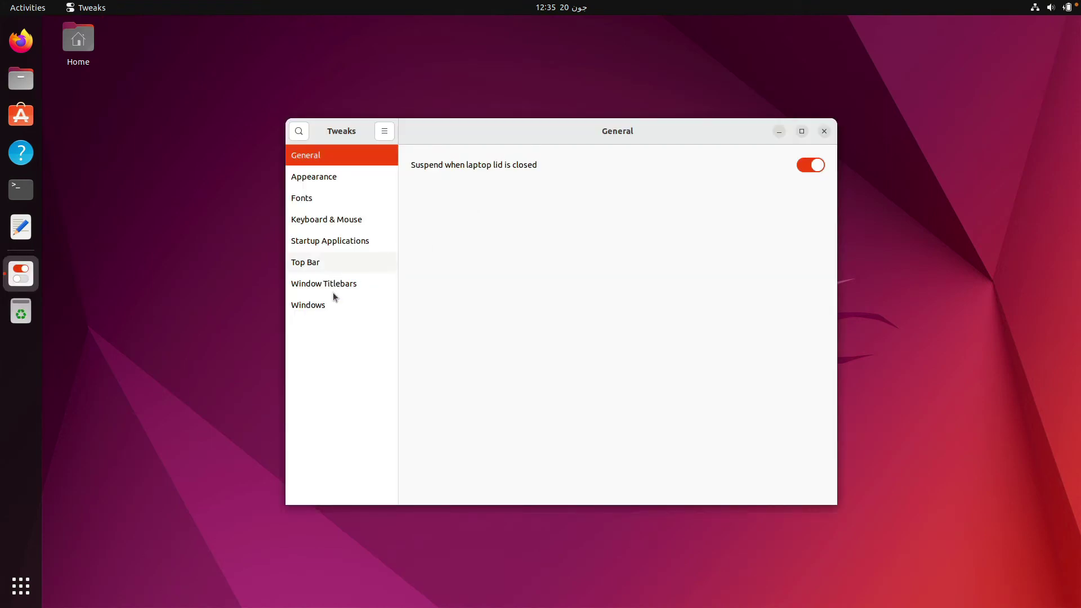
pyautogui.click(332, 304)
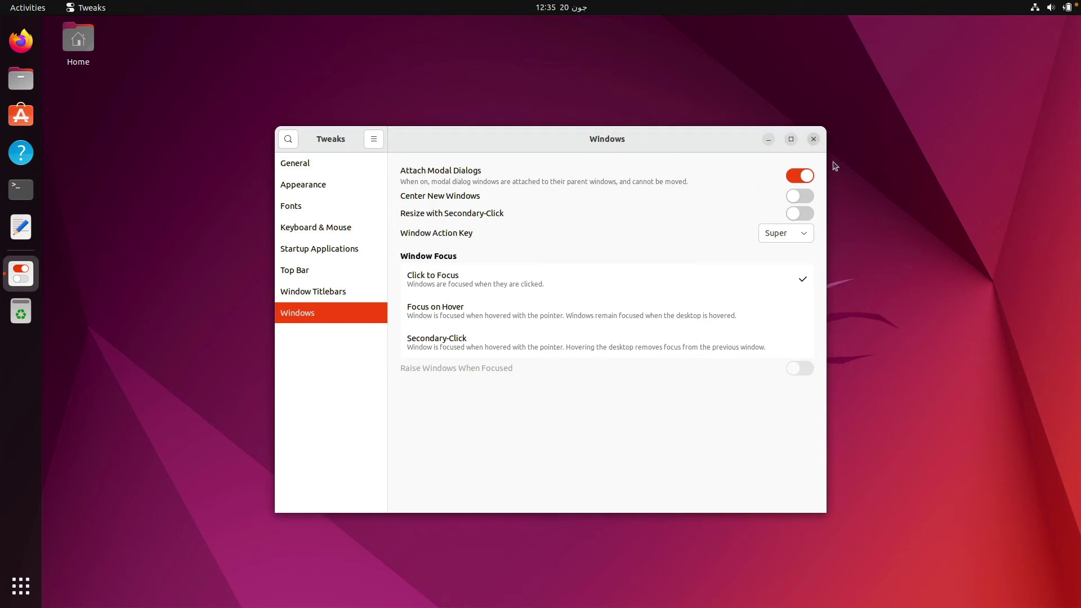
pyautogui.click(1011, 274)
pyautogui.hotkey('alt', 'F4')
pyautogui.click(22, 190)
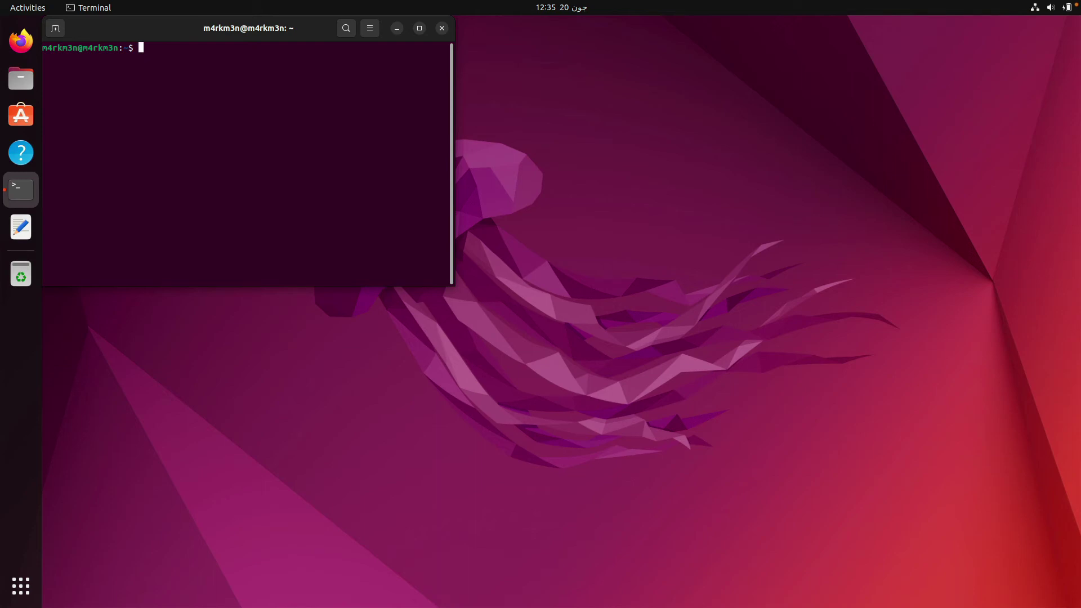
# Paste and run 'gsettings set org.gnome.mutter center-new-windows true' in Terminal
pyautogui.rightClick(186, 85)
pyautogui.click(208, 124)
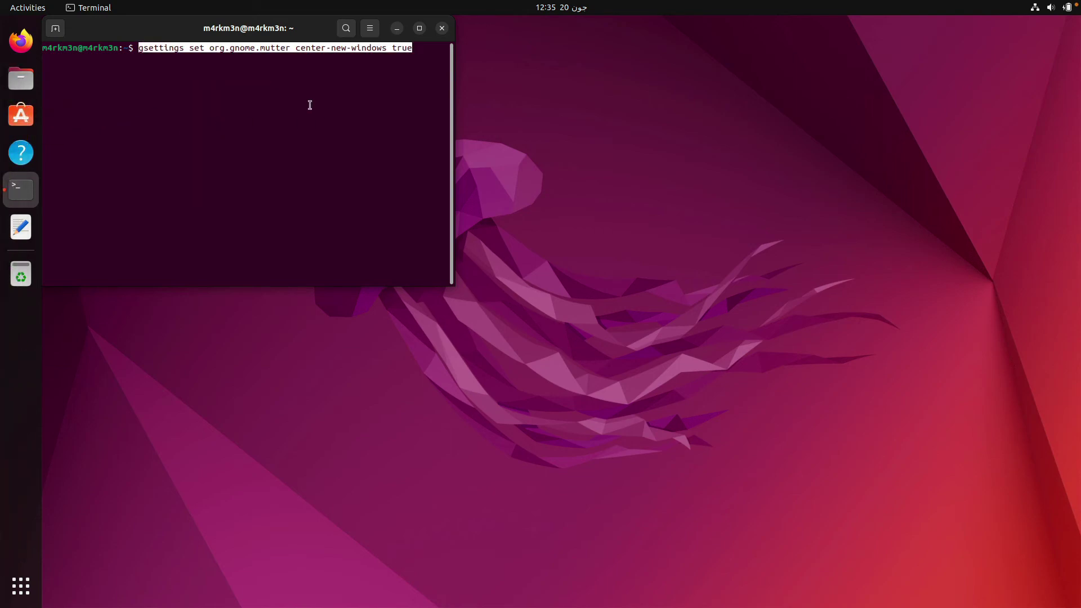
pyautogui.moveTo(419, 50); pyautogui.dragTo(130, 56)
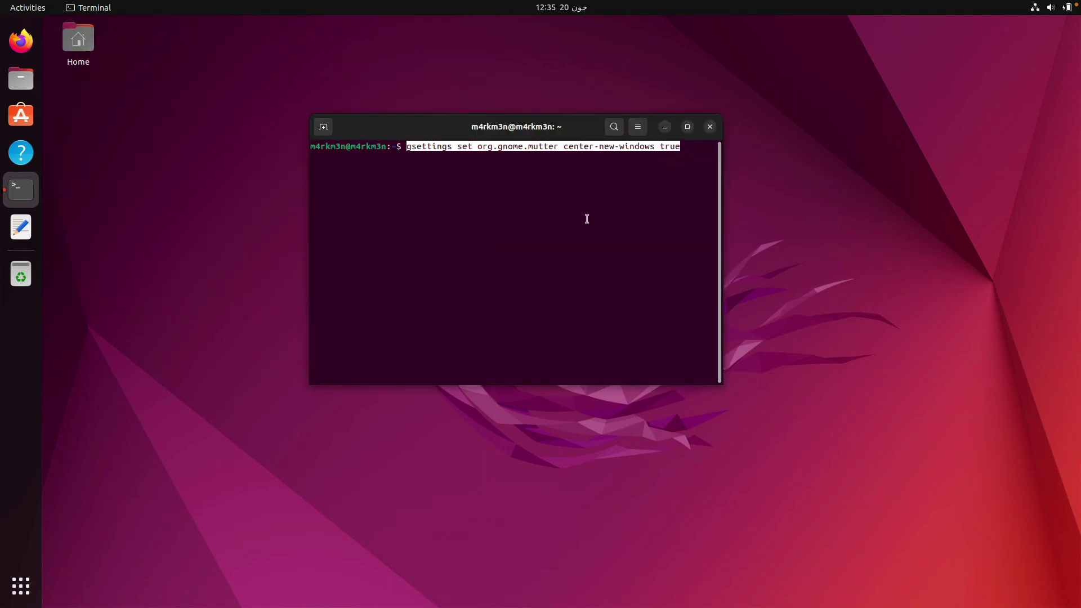
pyautogui.press('Return')
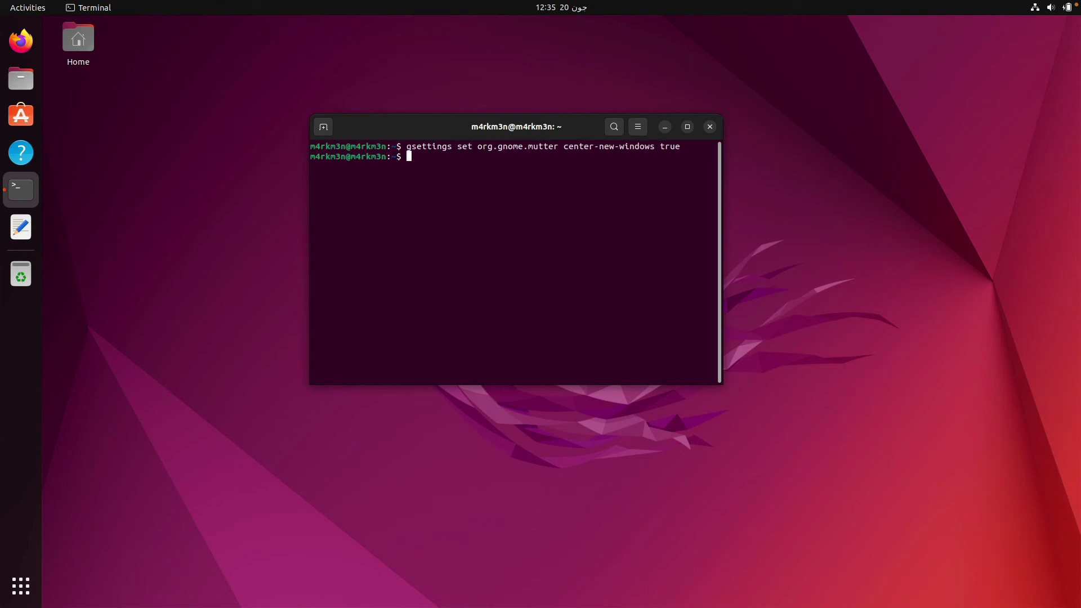
# Highlight the center-new-windows key in the command to point it out
pyautogui.moveTo(685, 157)
pyautogui.mouseDown()
pyautogui.moveTo(407, 148)
pyautogui.moveTo(654, 147)
pyautogui.mouseUp()
pyautogui.click(410, 147)
pyautogui.click(565, 148)
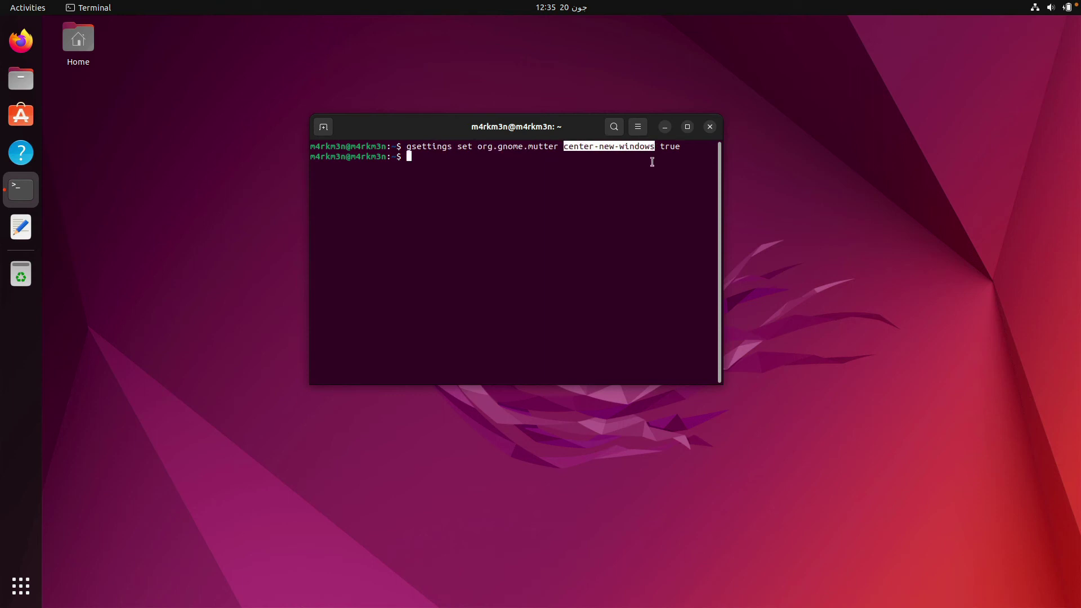
pyautogui.click(581, 148)
pyautogui.moveTo(571, 147)
pyautogui.mouseDown()
pyautogui.moveTo(634, 147)
pyautogui.moveTo(503, 148)
pyautogui.mouseUp()
pyautogui.click(580, 156)
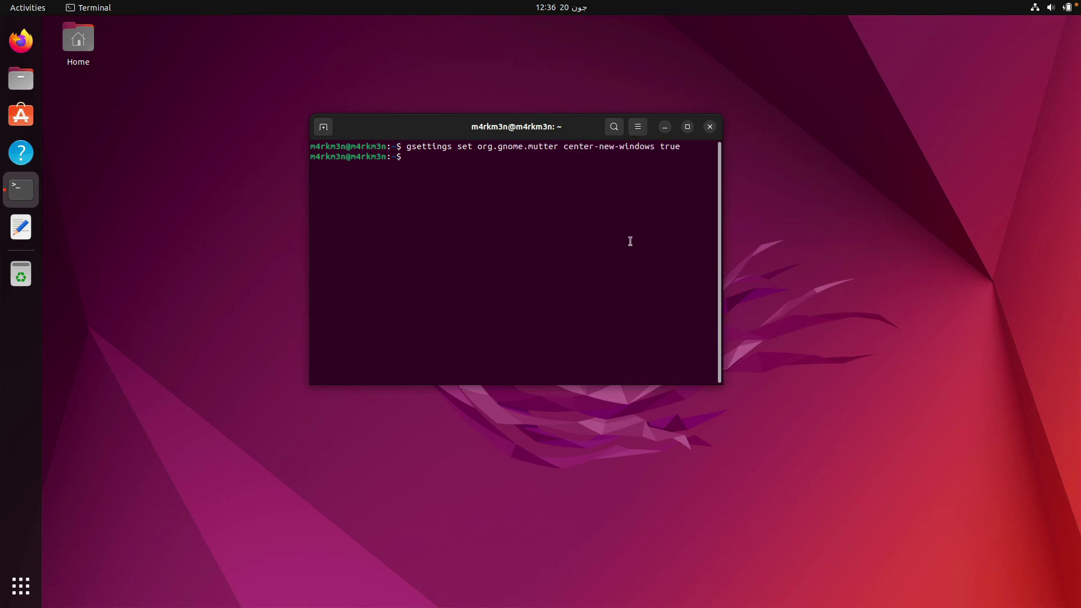
# Launch Text Editor and a new Terminal window to see that both open centred
pyautogui.click(29, 230)
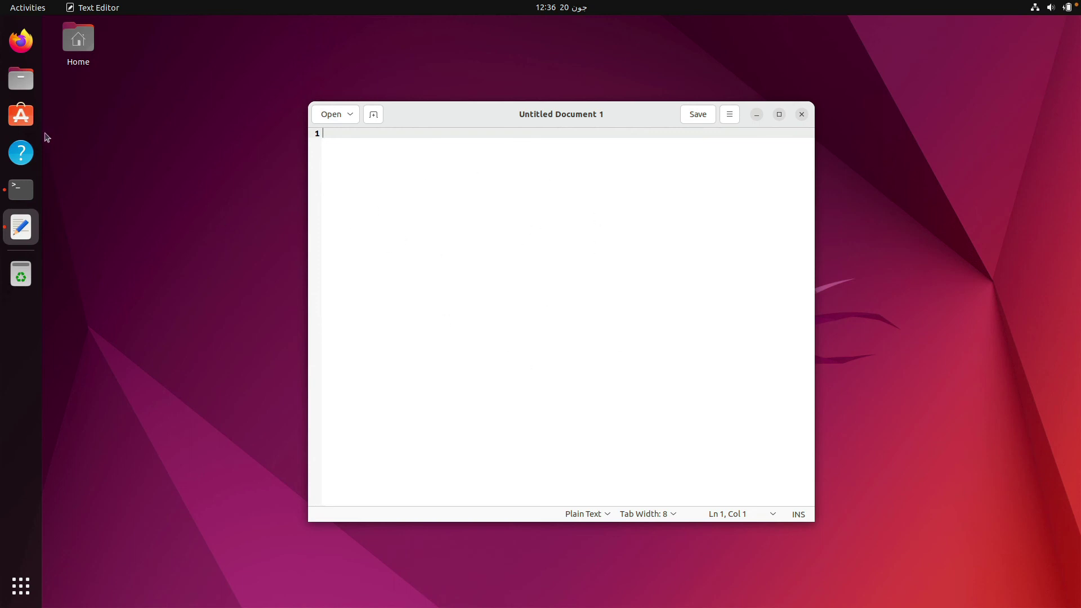
pyautogui.rightClick(23, 191)
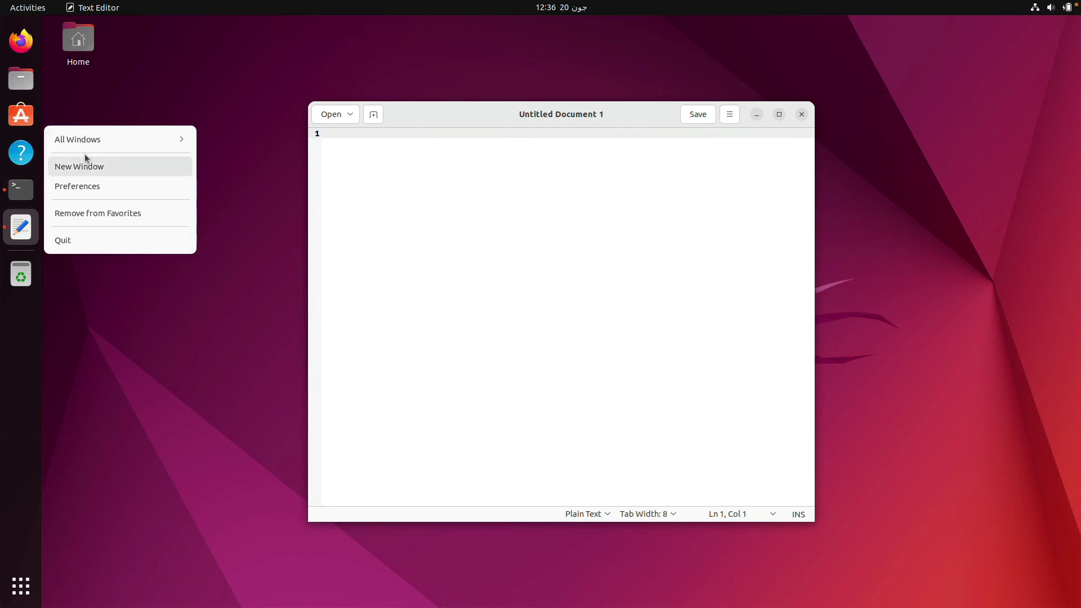
pyautogui.click(94, 169)
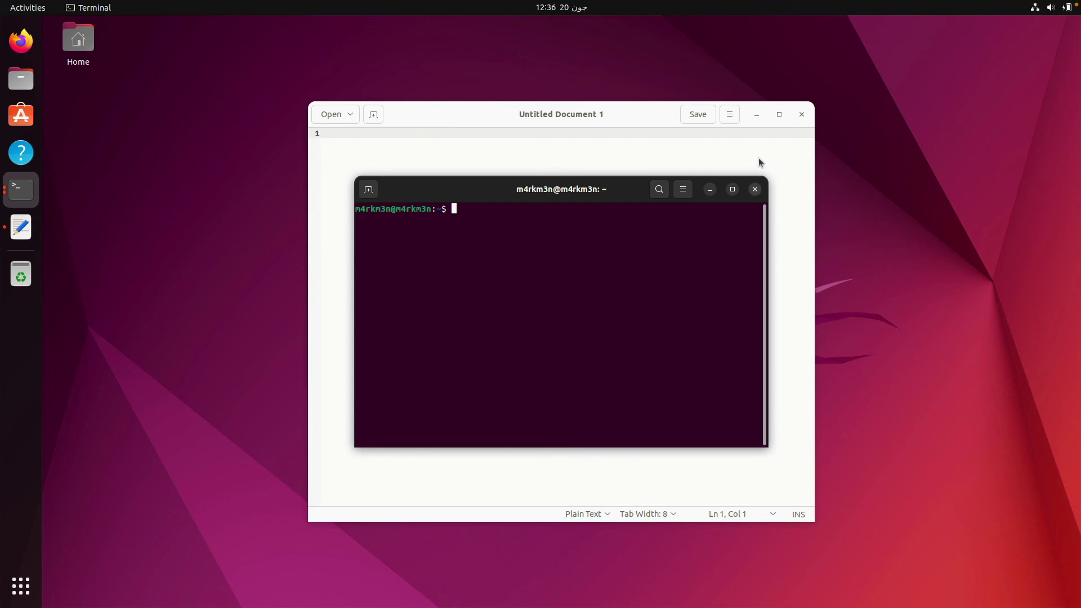
# Rerun the gsettings command with false, then open a new Terminal window to test placement
pyautogui.click(599, 129)
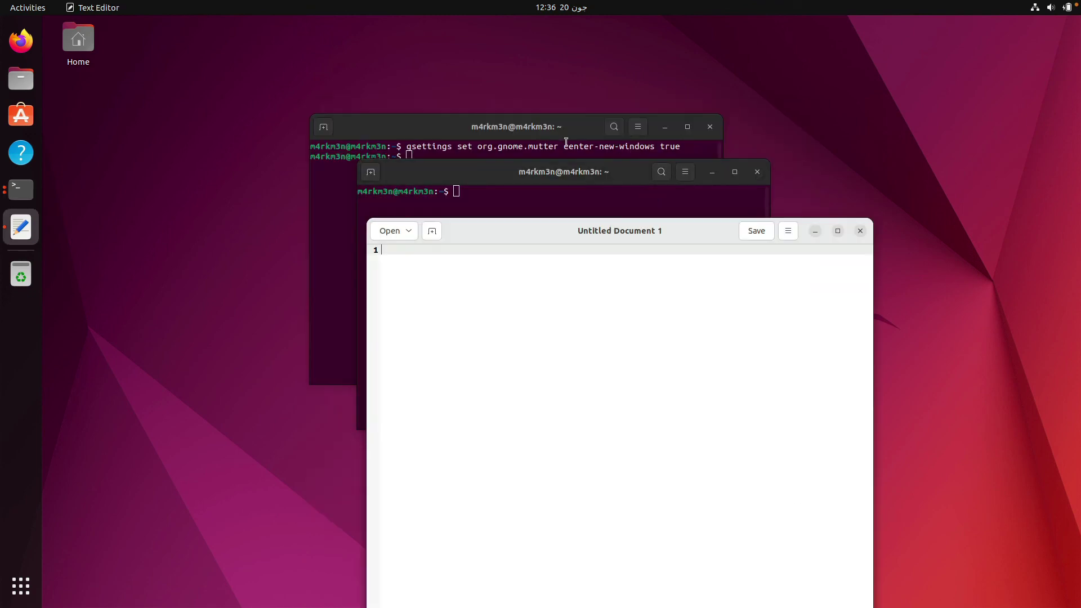
pyautogui.click(561, 141)
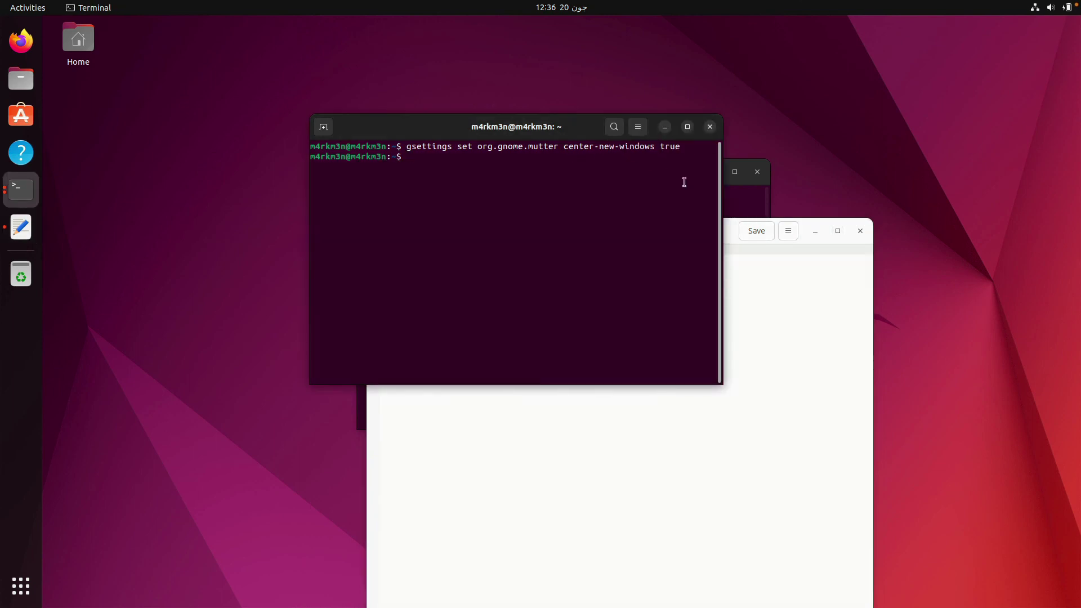
pyautogui.press('Up')
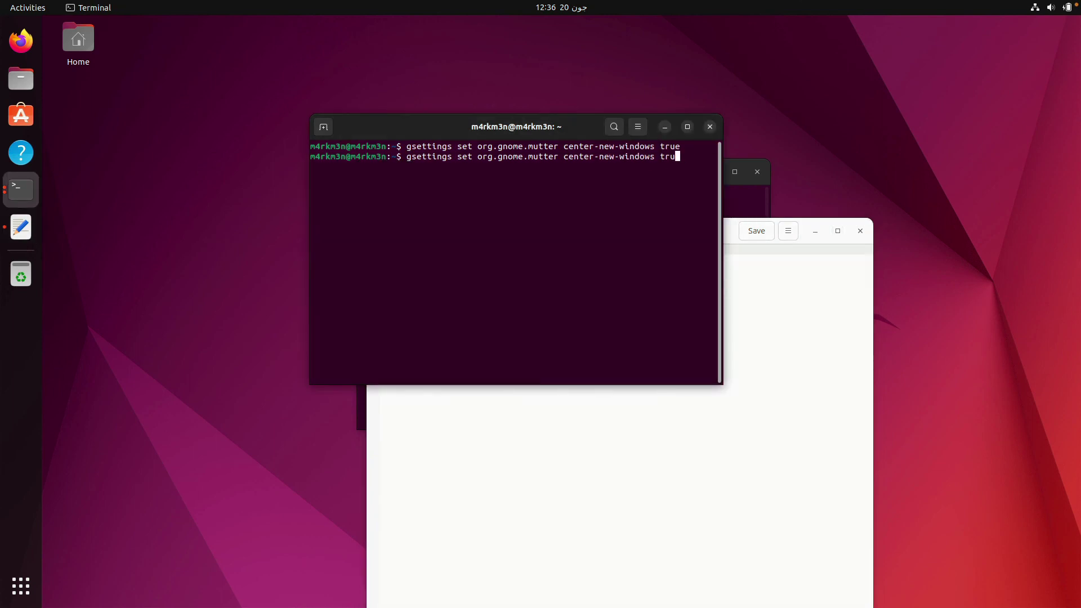
pyautogui.press('BackSpace')
pyautogui.press('BackSpace')
pyautogui.press('BackSpace')
pyautogui.write('false')
pyautogui.press('Return')
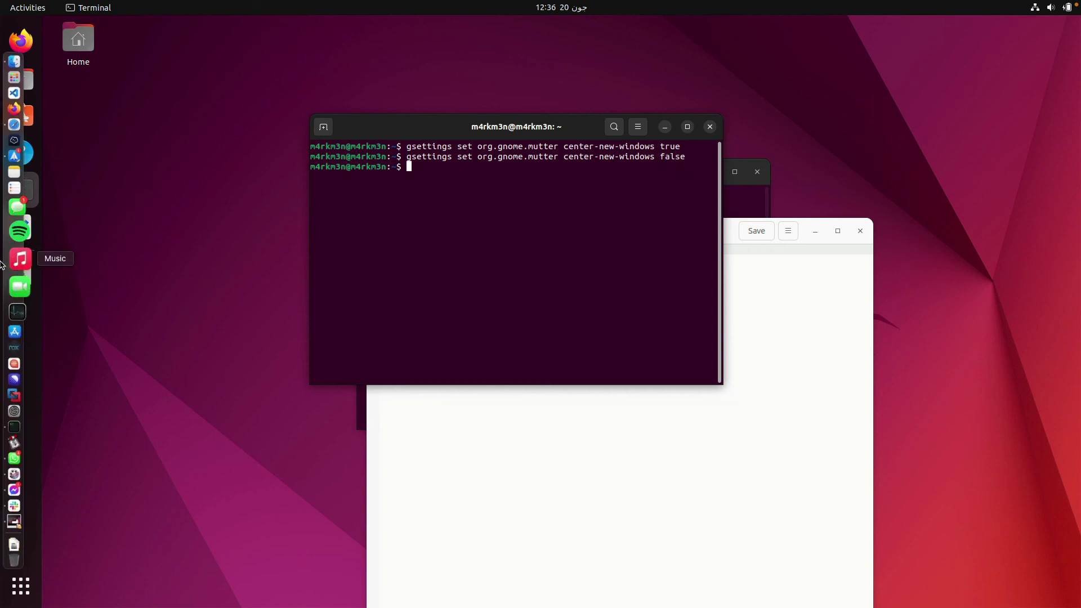
pyautogui.rightClick(27, 202)
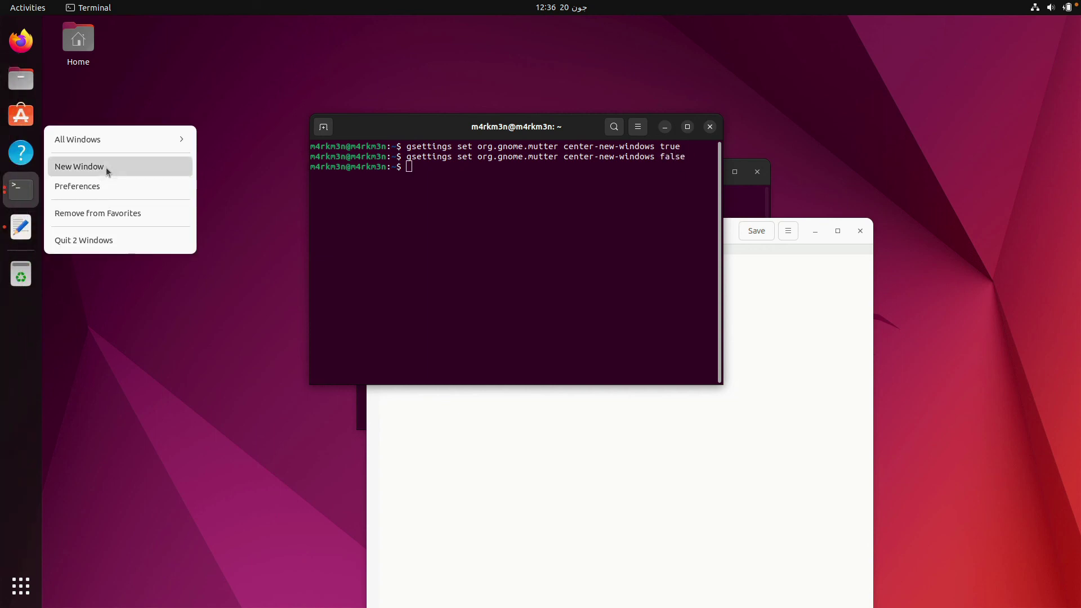
pyautogui.click(110, 171)
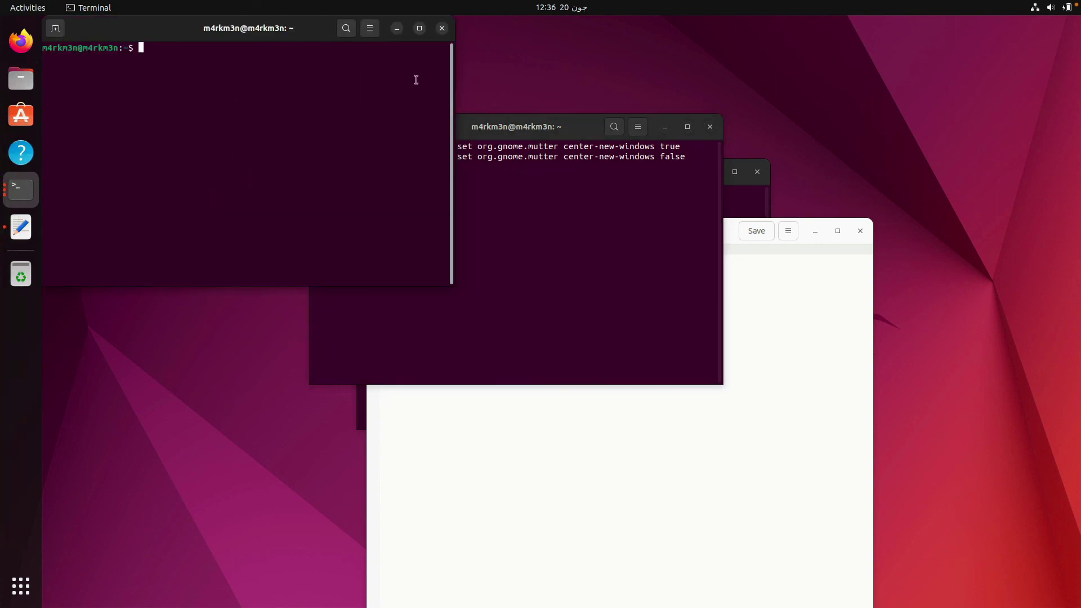
# Close the test terminal and rerun the gsettings command with center-new-windows set to true
pyautogui.click(442, 29)
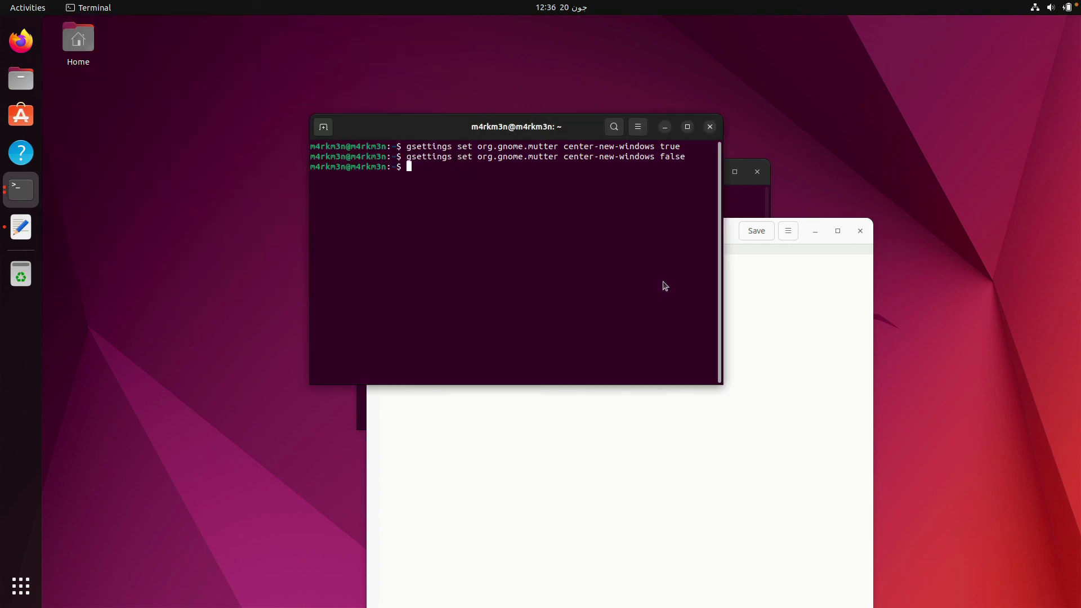
pyautogui.press('Up')
pyautogui.press('Up')
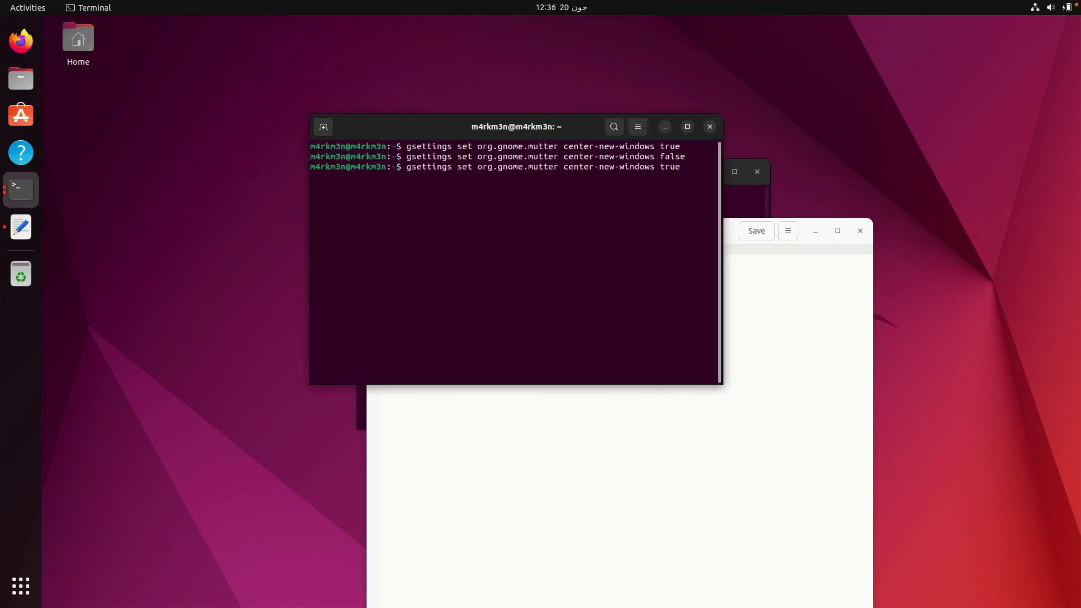
pyautogui.press('Return')
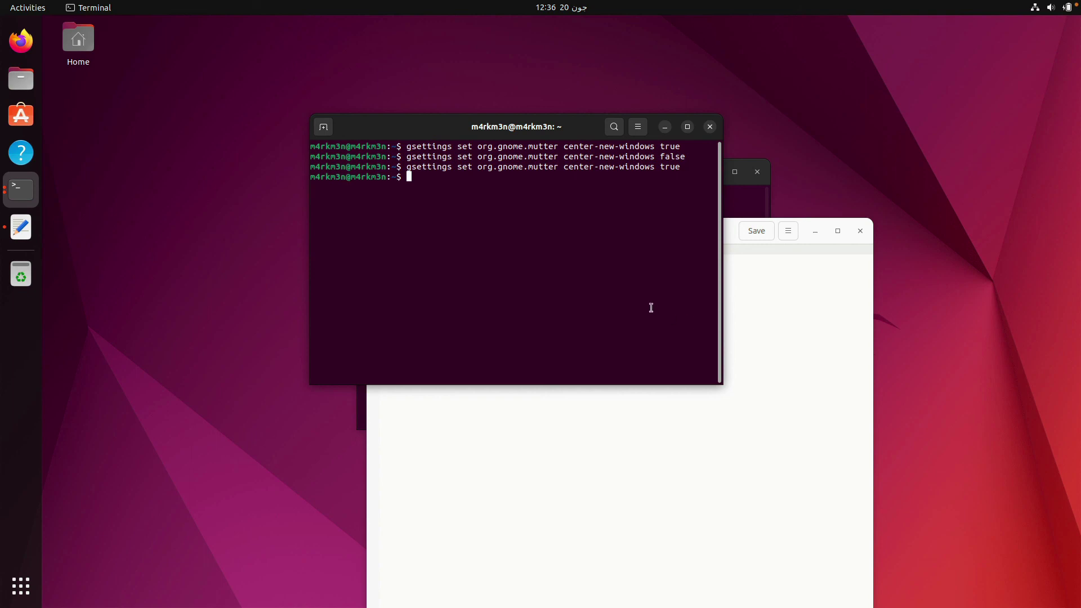